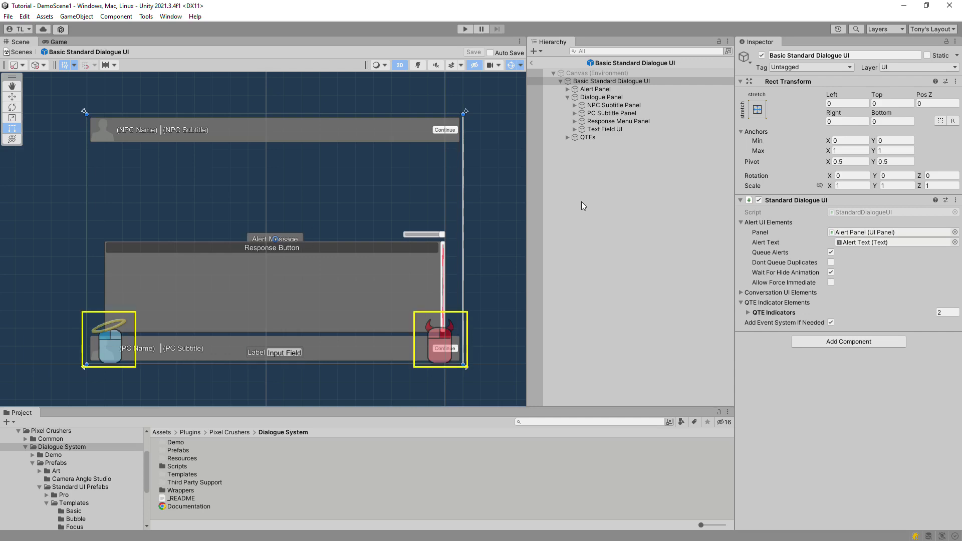
# Step: Run DemoScene1 in Play mode so Private Hart's conversation begins
pyautogui.click(464, 29)
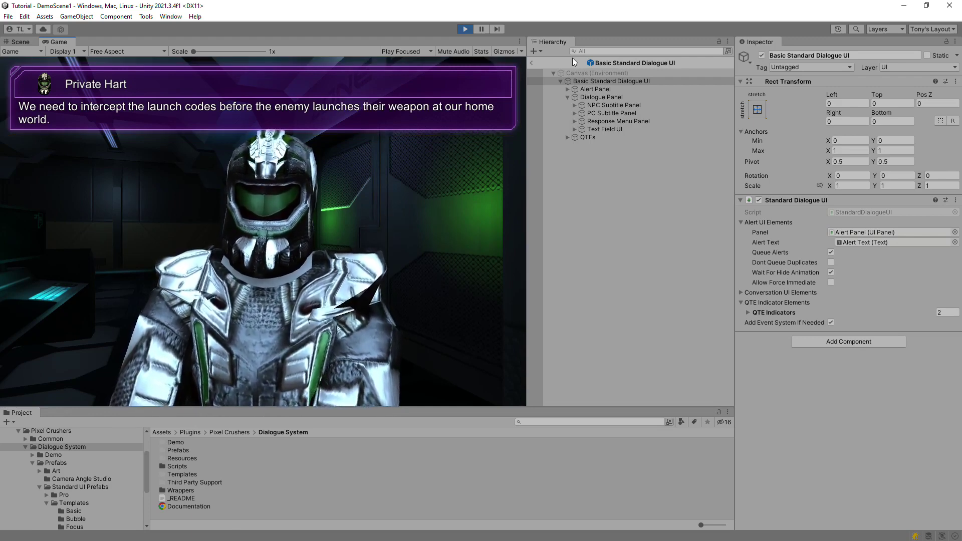
# Step: Promise Private Hart to find the password, then review the Get the Launch Codes quest in the journal
pyautogui.click(290, 365)
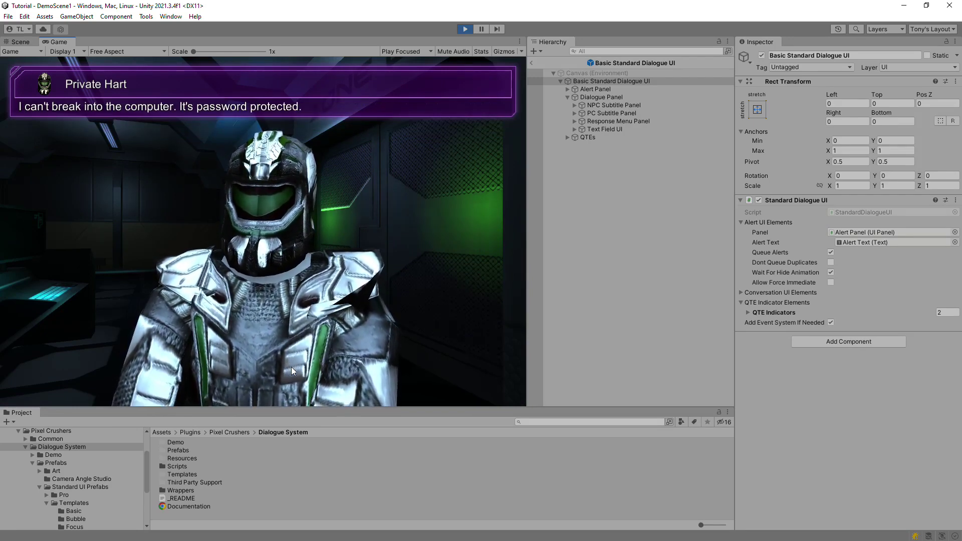
pyautogui.click(290, 367)
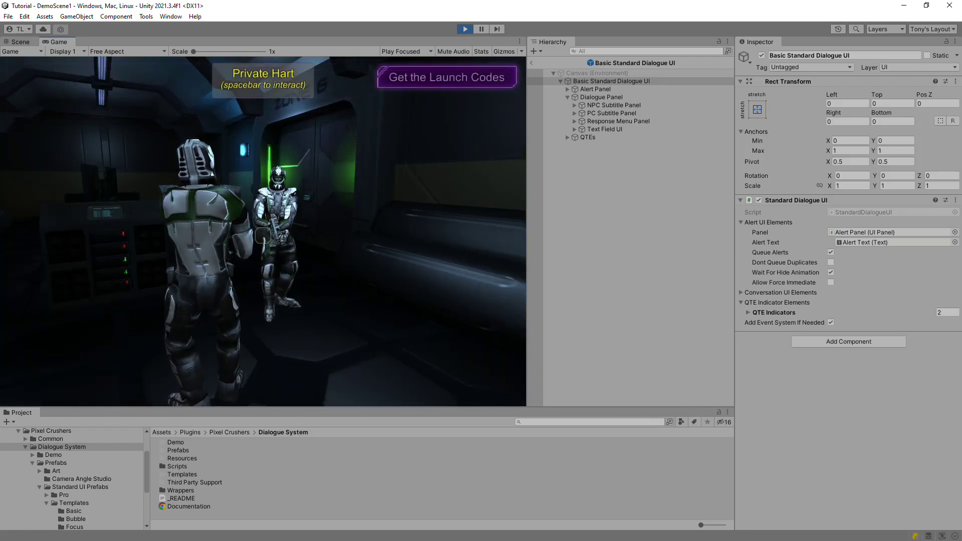
pyautogui.press('Escape')
pyautogui.click(252, 193)
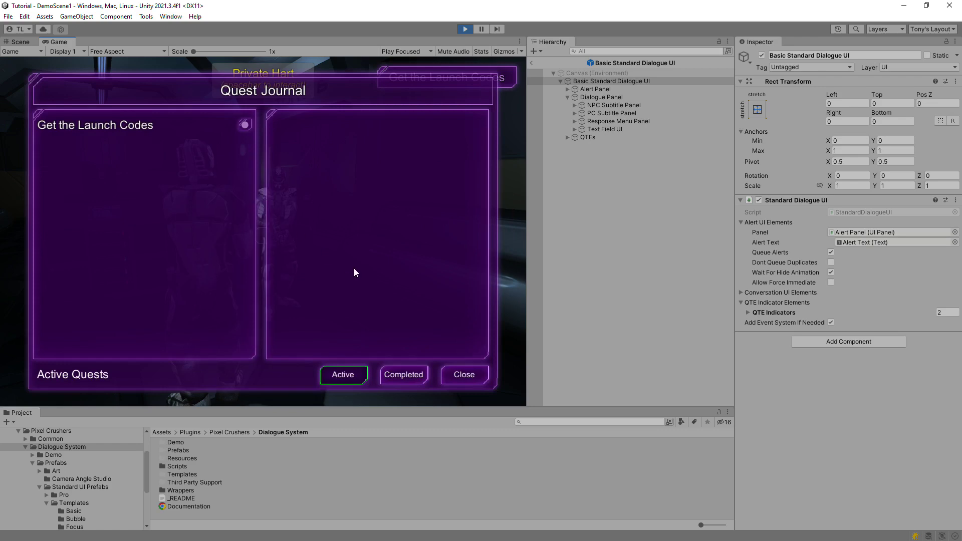
pyautogui.click(460, 375)
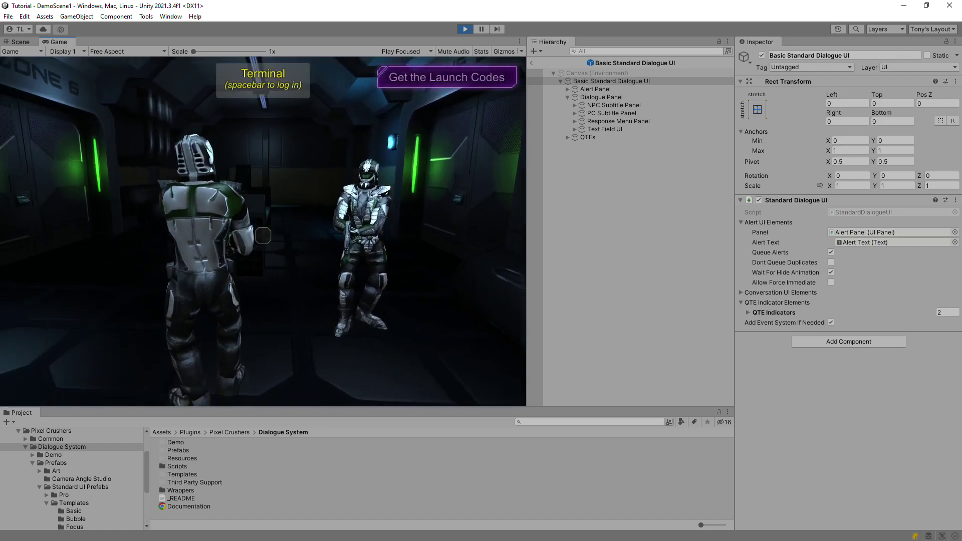
# Step: Log in at the terminal, then stop the running demo
pyautogui.press('space')
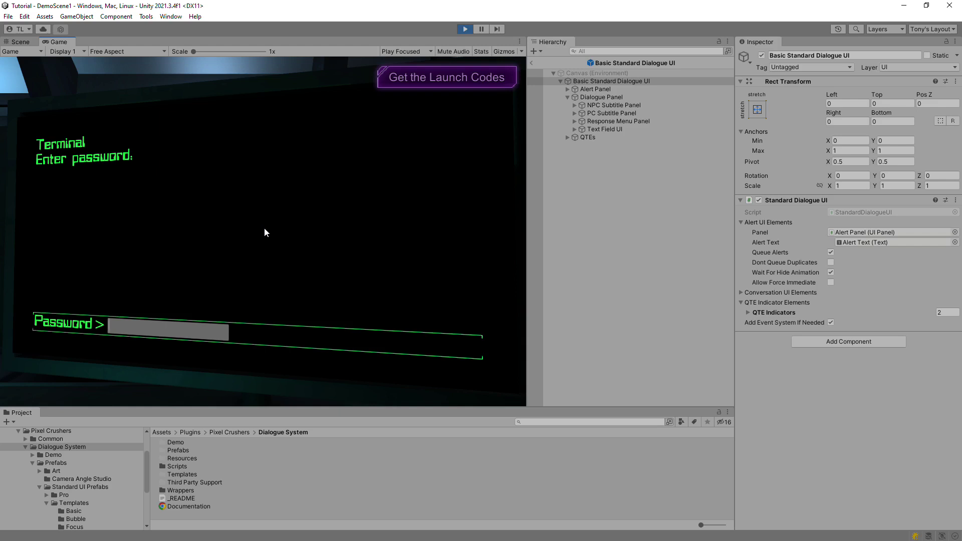
pyautogui.hotkey('ctrl', 'p')
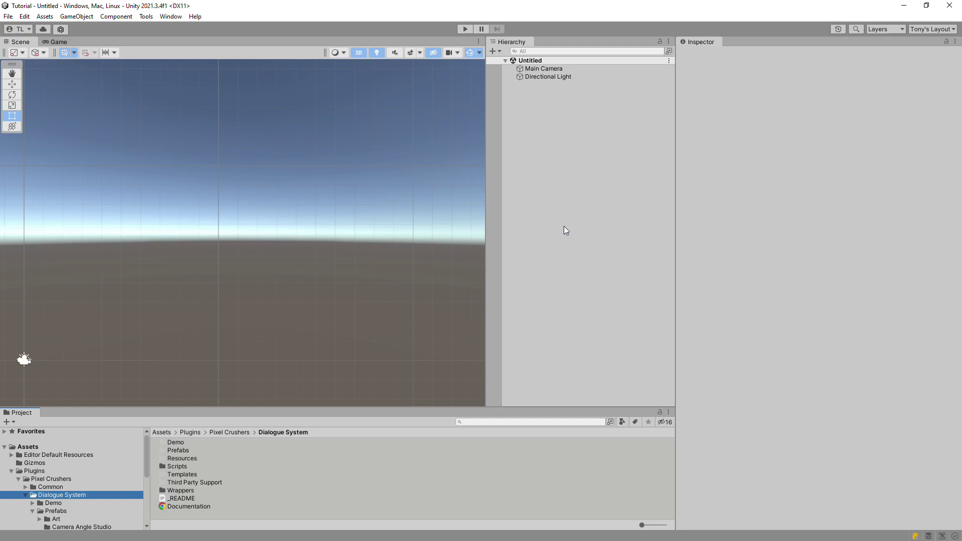
# Step: Add the Dialogue Manager prefab from Dialogue System > Prefabs and ping its Basic Standard Dialogue UI prefab
pyautogui.click(52, 510)
pyautogui.moveTo(181, 468); pyautogui.dragTo(590, 174)
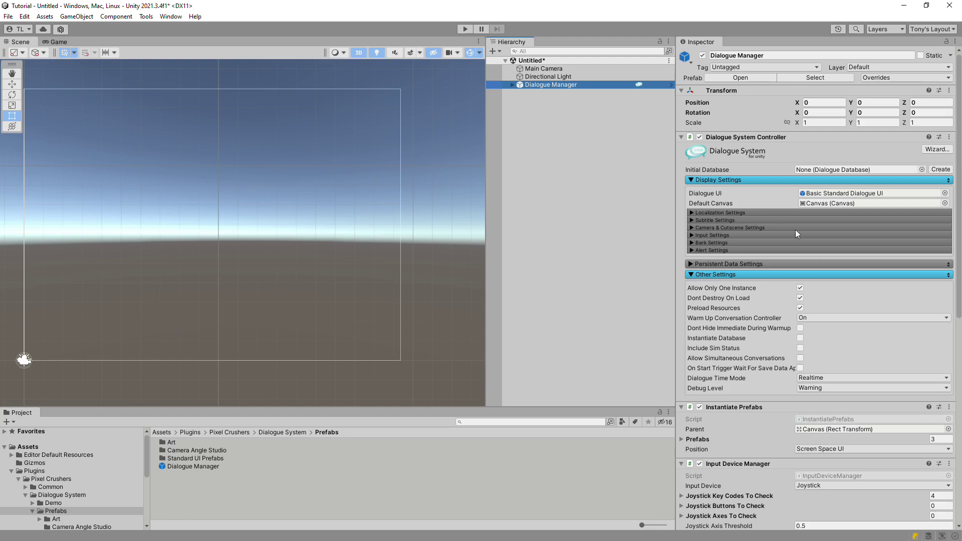
pyautogui.click(835, 195)
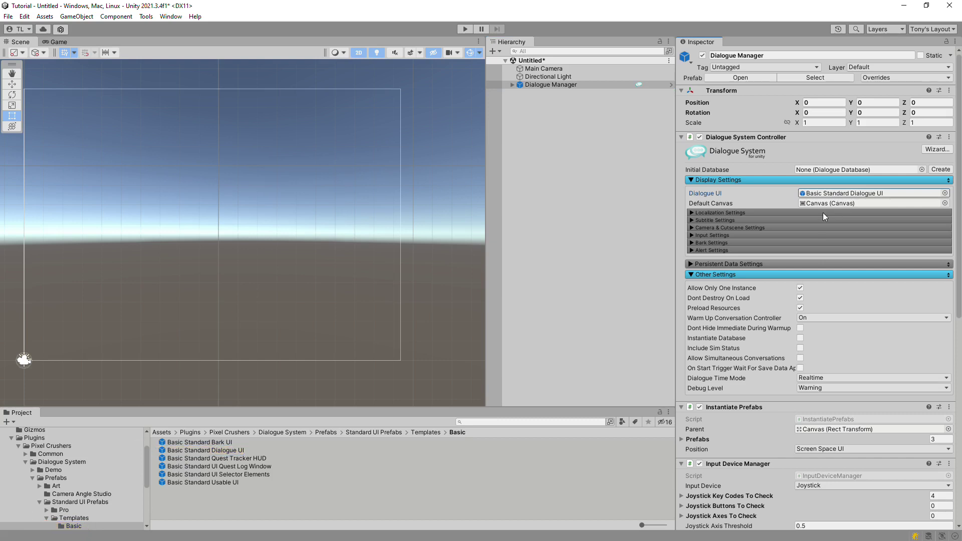
# Step: Inspect the scene's default Canvas, then return to the Dialogue Manager's settings
pyautogui.click(822, 206)
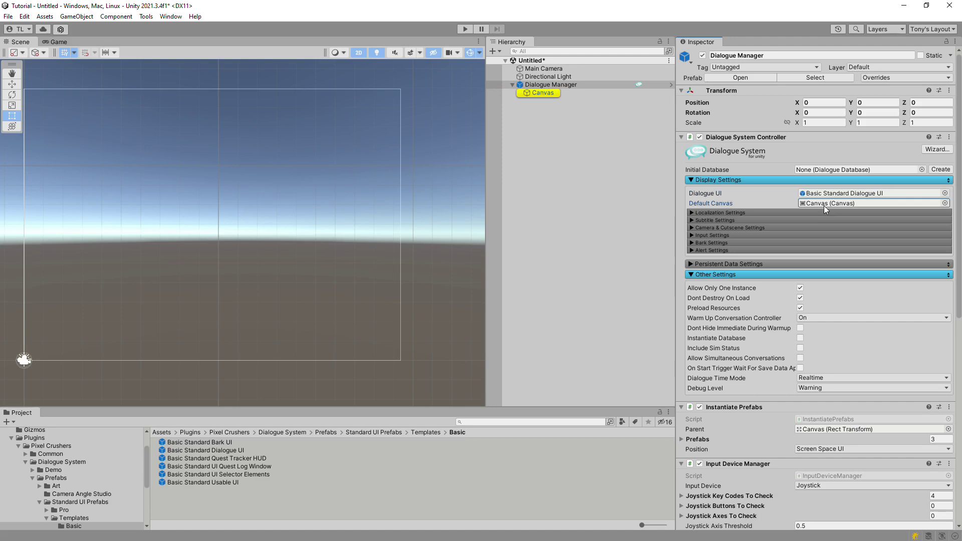
pyautogui.click(530, 93)
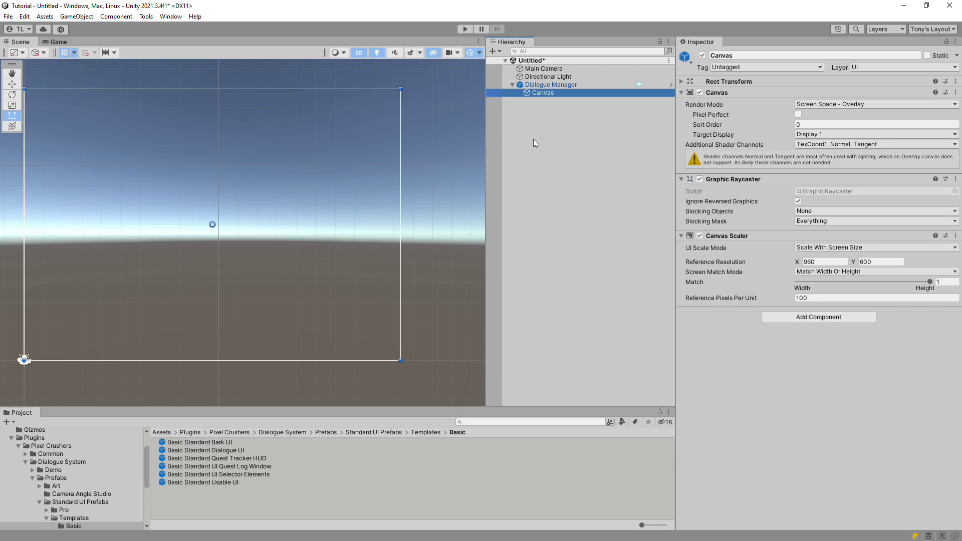
pyautogui.click(552, 84)
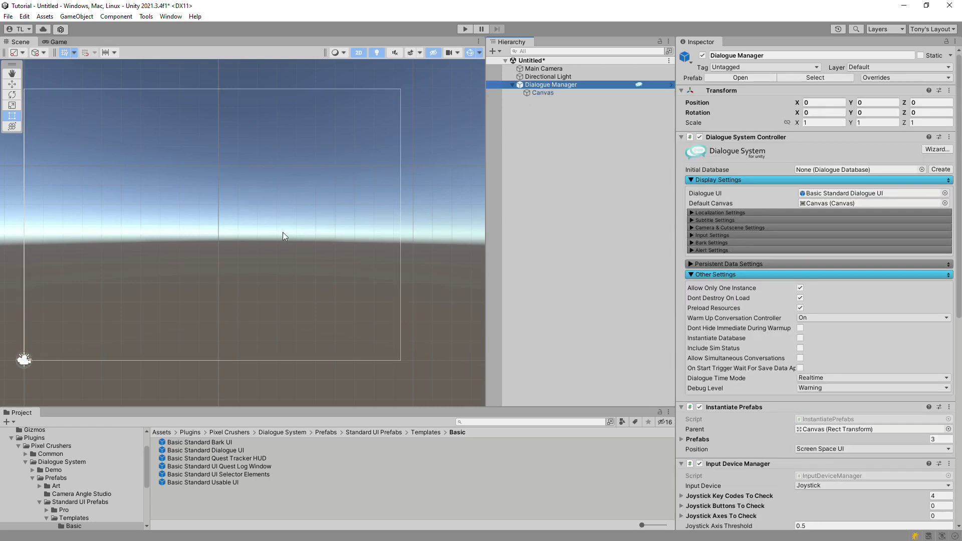
# Step: Assign the Focus template as Dialogue UI, keeping only the prefab reference without an instance
pyautogui.scroll(-3, 147, 460)
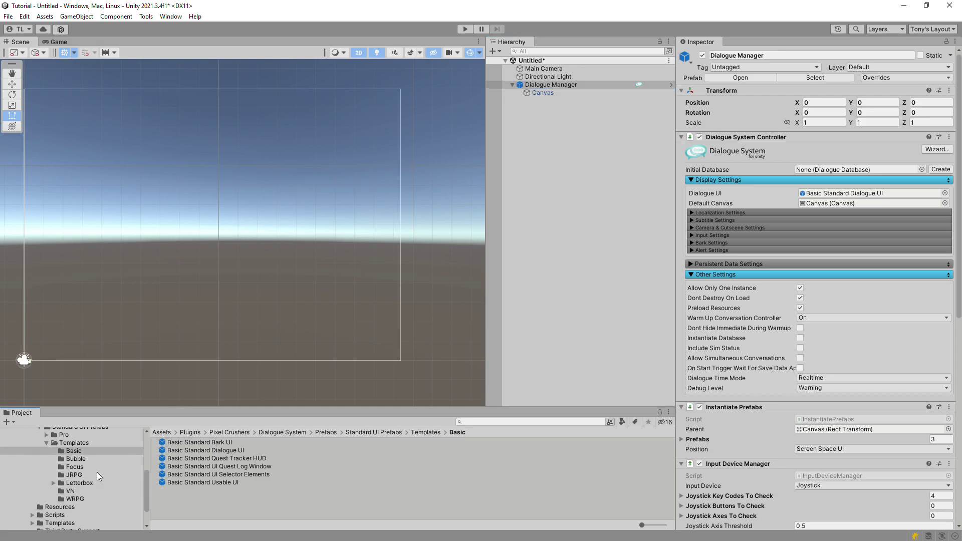
pyautogui.click(80, 466)
pyautogui.click(173, 441)
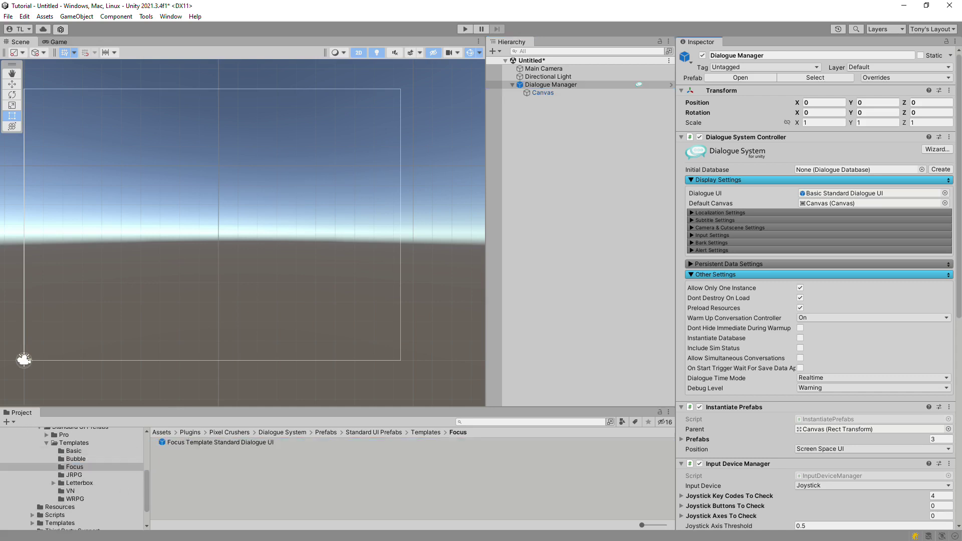
pyautogui.moveTo(173, 441); pyautogui.dragTo(851, 193)
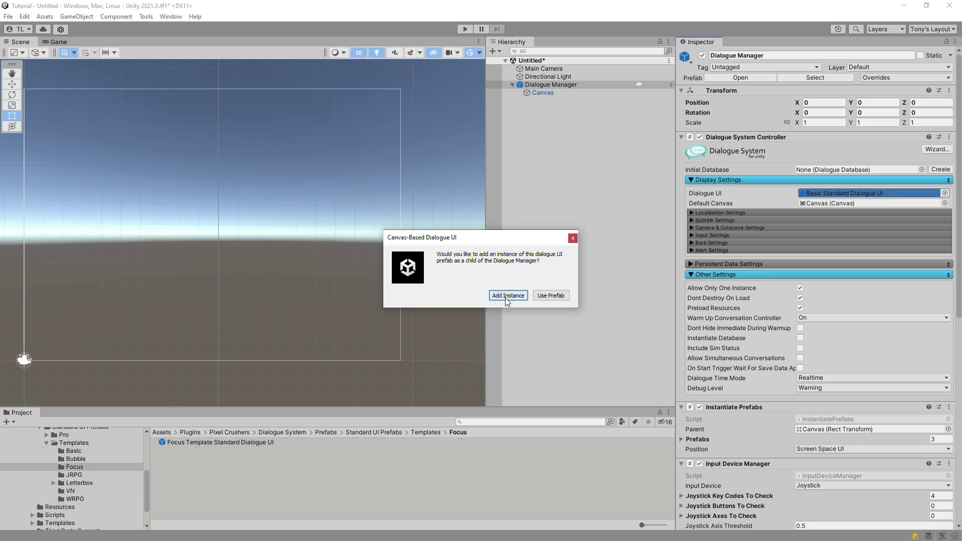
pyautogui.click(550, 295)
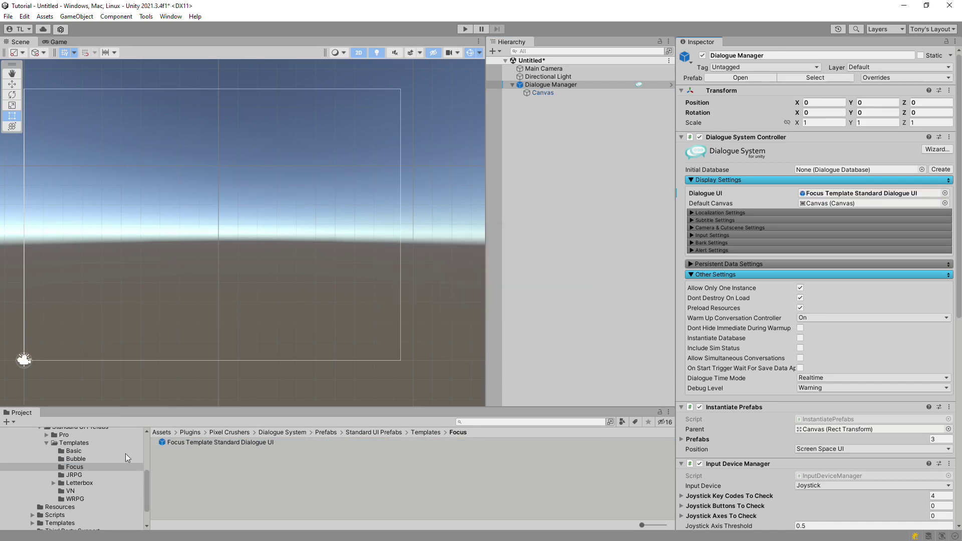
# Step: Assign Basic Standard Dialogue UI as Dialogue UI and add an instance under the Canvas
pyautogui.click(76, 451)
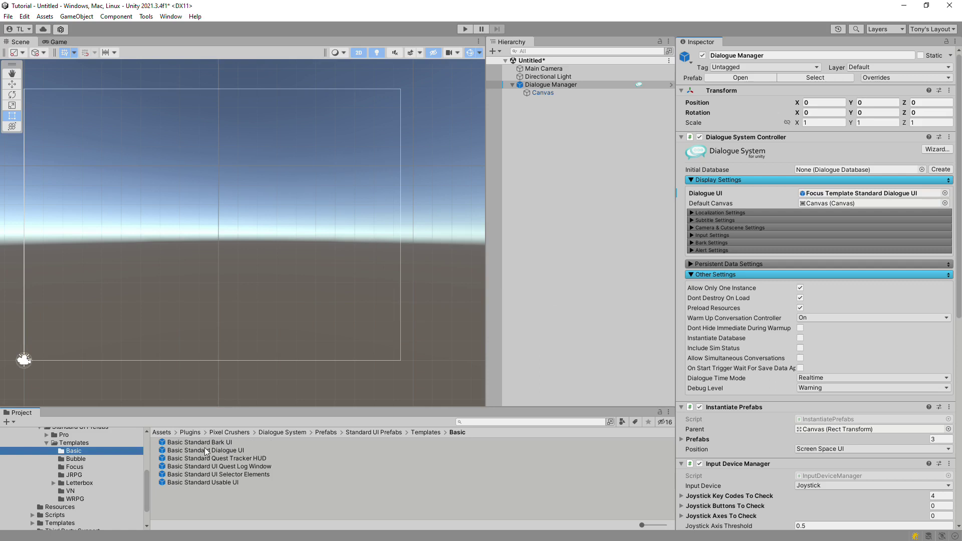
pyautogui.moveTo(206, 447); pyautogui.dragTo(822, 199)
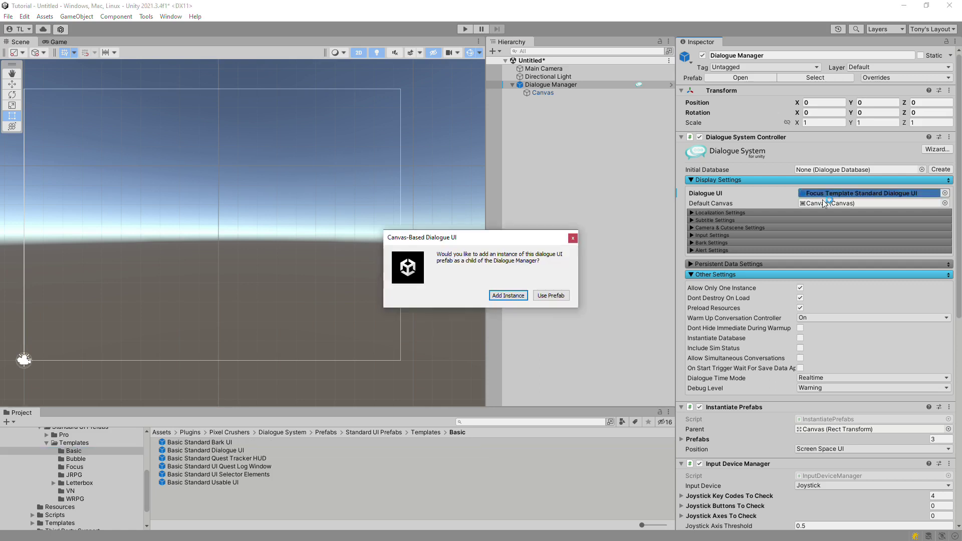
pyautogui.click(509, 296)
pyautogui.click(519, 93)
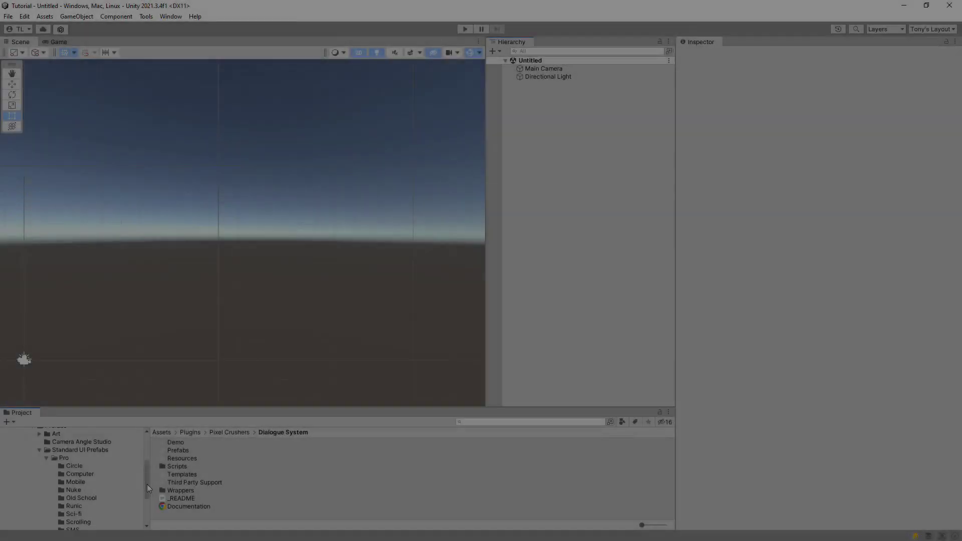
pyautogui.moveTo(146, 484); pyautogui.dragTo(149, 493)
# Step: Preview the Circle, Computer, Mobile and Nuke Pro dialogue UI prefabs in prefab mode
pyautogui.click(74, 432)
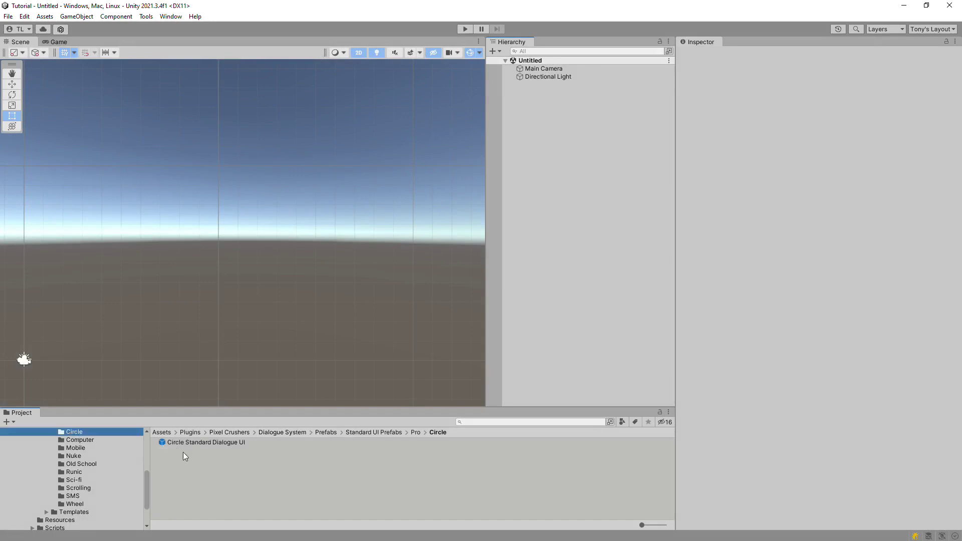
pyautogui.doubleClick(192, 441)
pyautogui.click(80, 440)
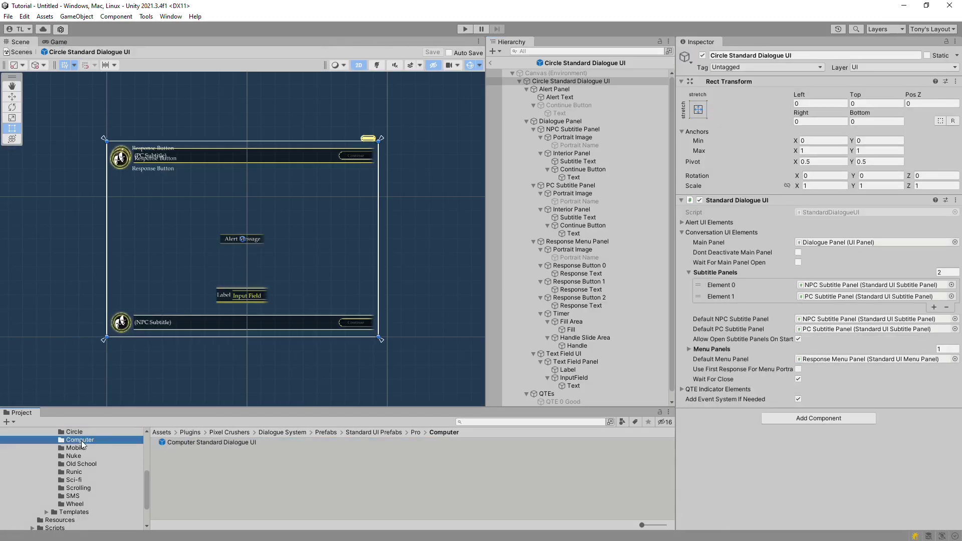
pyautogui.doubleClick(175, 442)
pyautogui.click(81, 449)
pyautogui.doubleClick(183, 442)
pyautogui.click(73, 455)
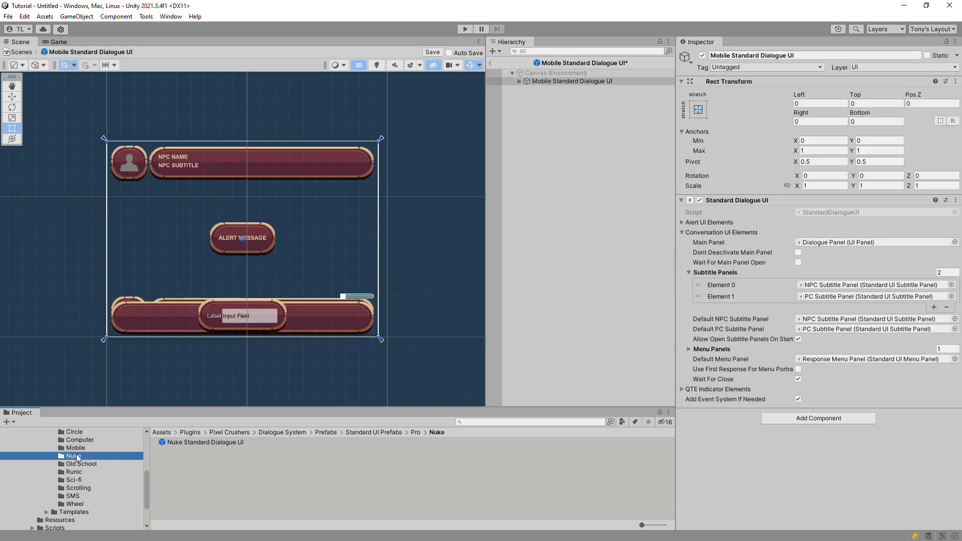
pyautogui.doubleClick(206, 441)
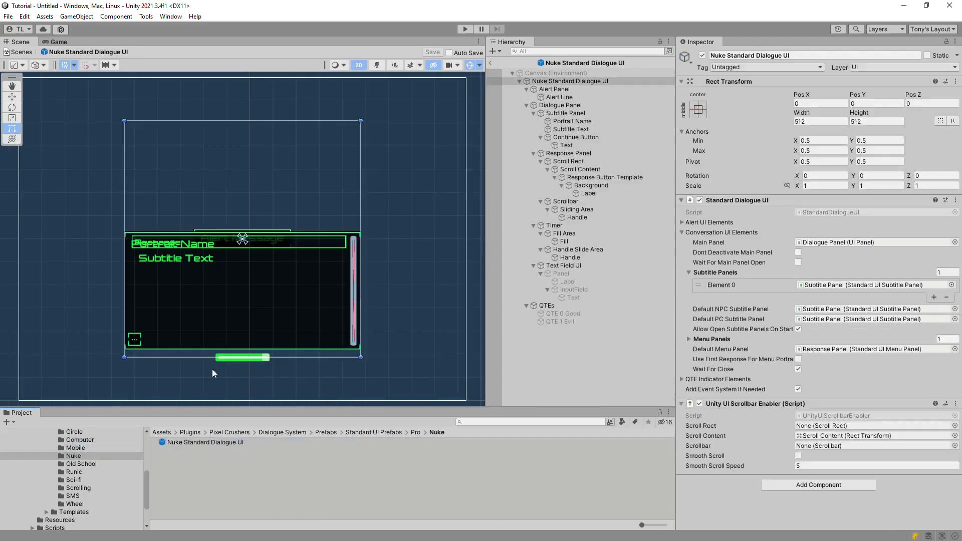
# Step: Preview the Runic, Sci-fi, Scrolling and SMS Pro dialogue UI prefabs in prefab mode
pyautogui.click(78, 472)
pyautogui.doubleClick(211, 444)
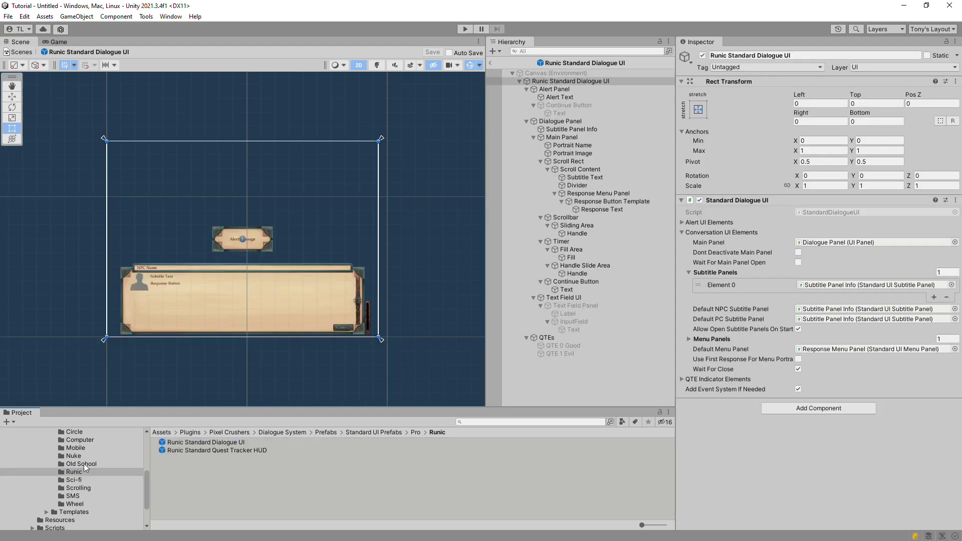
pyautogui.click(73, 480)
pyautogui.click(200, 441)
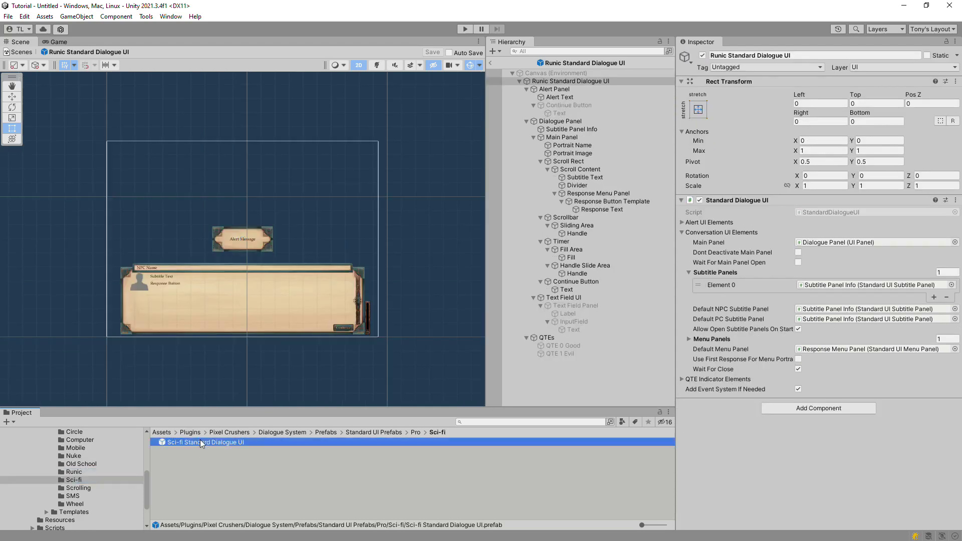
pyautogui.doubleClick(199, 441)
pyautogui.click(77, 488)
pyautogui.click(194, 444)
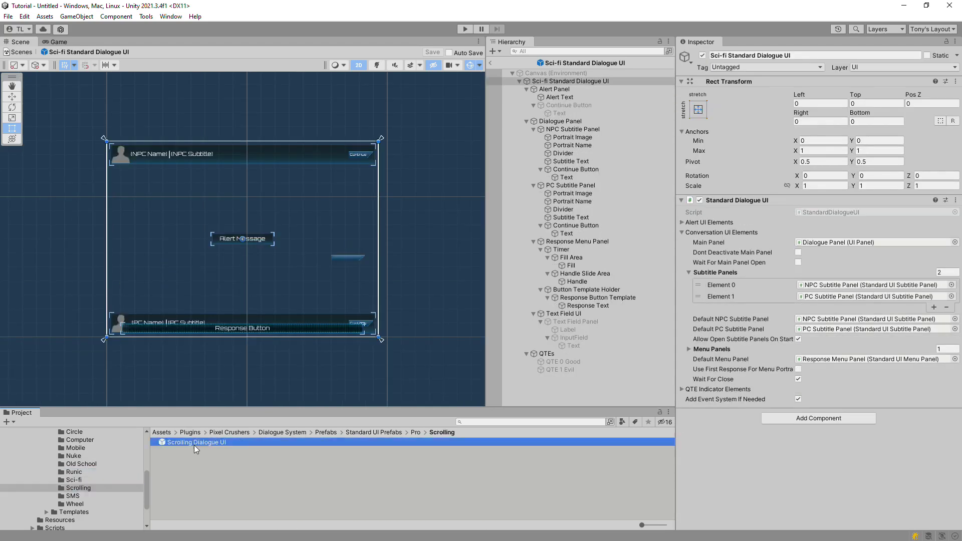
pyautogui.doubleClick(194, 445)
pyautogui.click(71, 496)
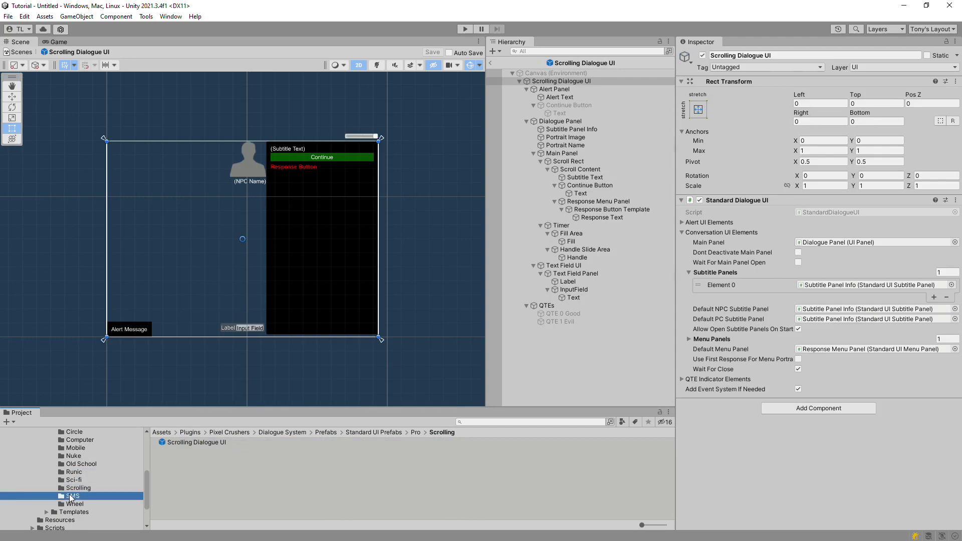
pyautogui.doubleClick(178, 442)
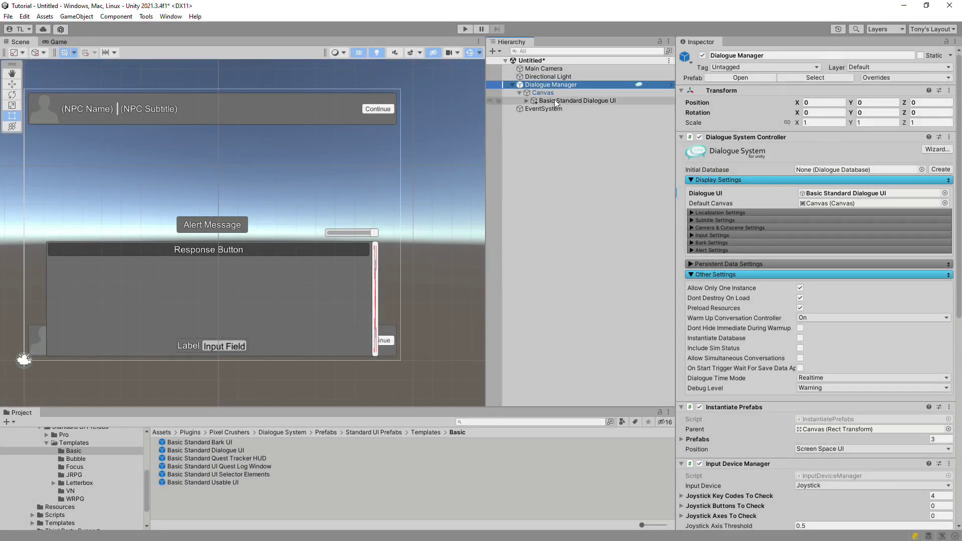
# Step: Expand Basic Standard Dialogue UI to show Alert Panel, Dialogue Panel and QTEs, and select QTEs
pyautogui.click(555, 102)
pyautogui.click(526, 100)
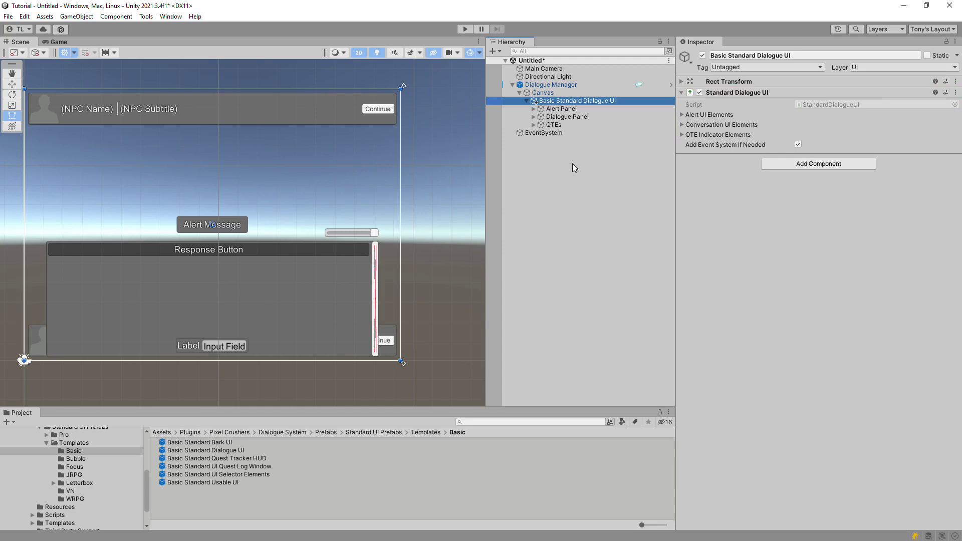
pyautogui.click(553, 125)
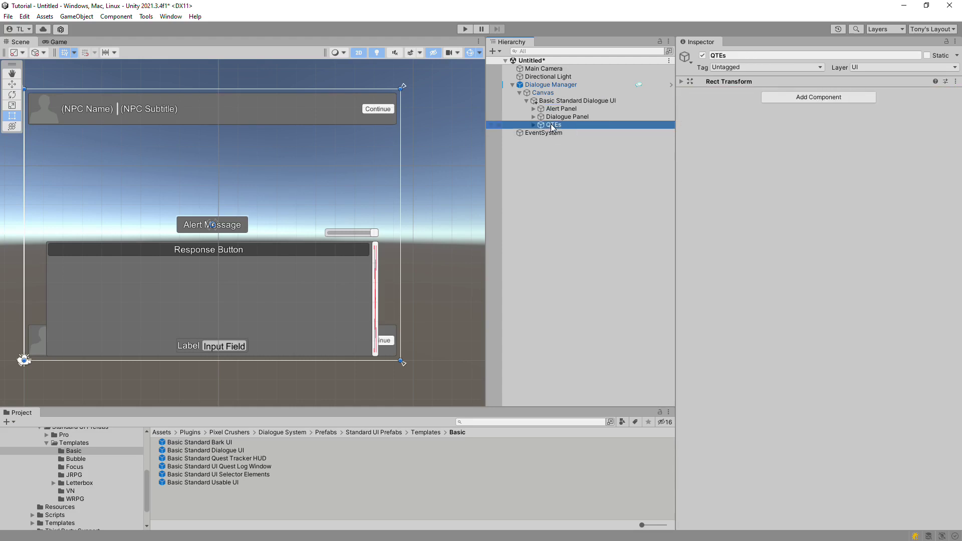